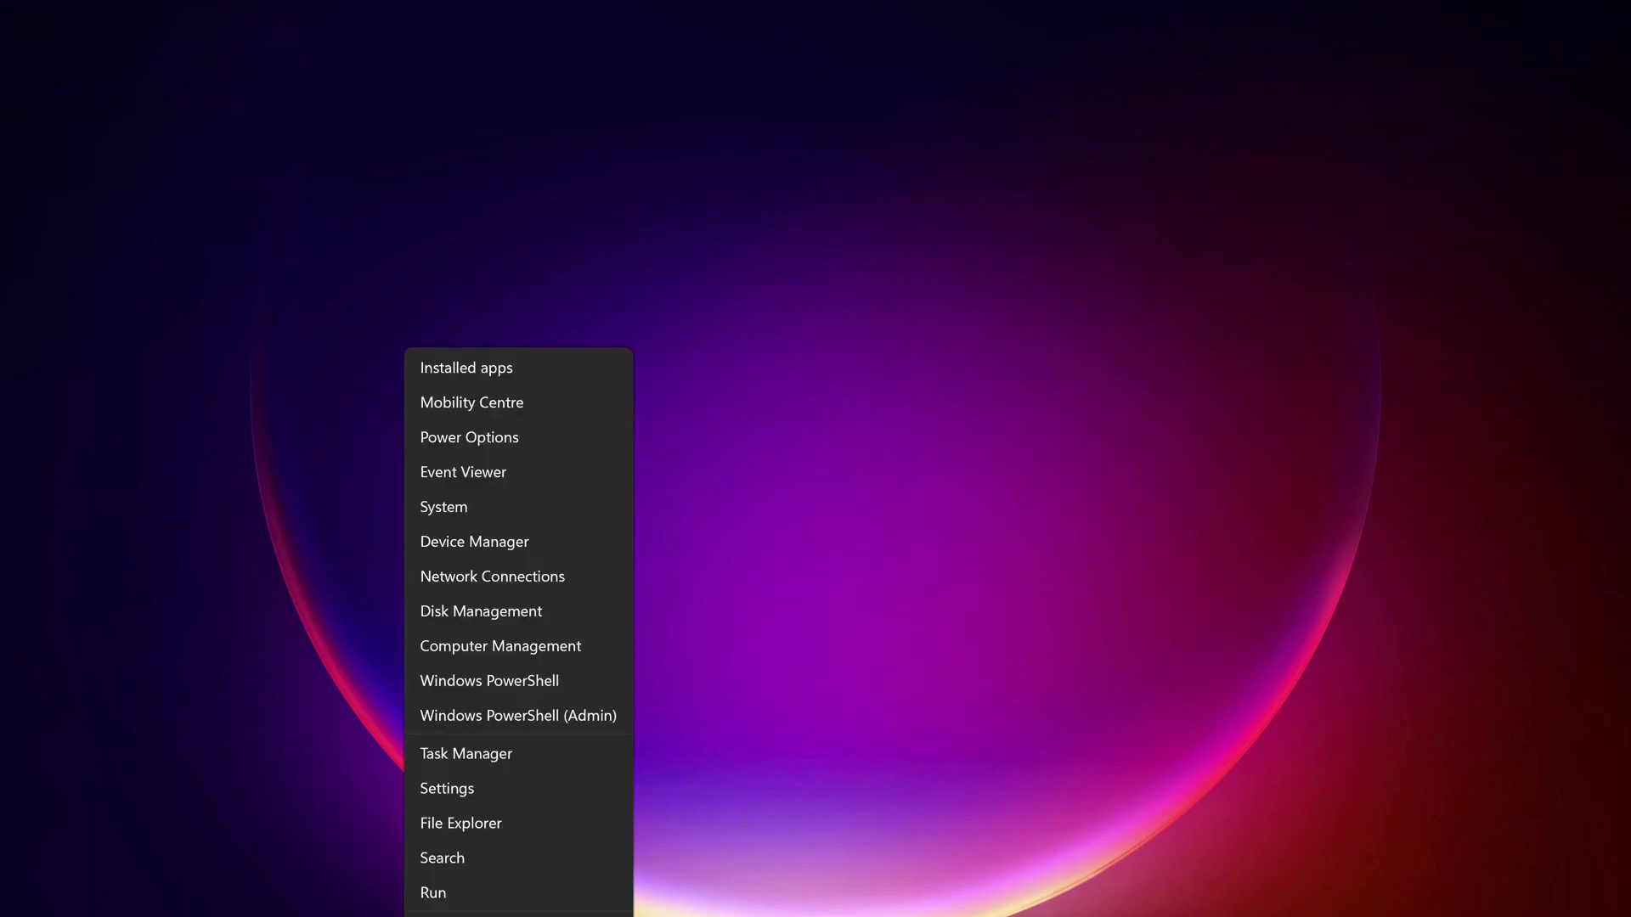
Step: In System Configuration's Services list, hide Microsoft services and locate the Riot Games vgc service
left_click(489, 750)
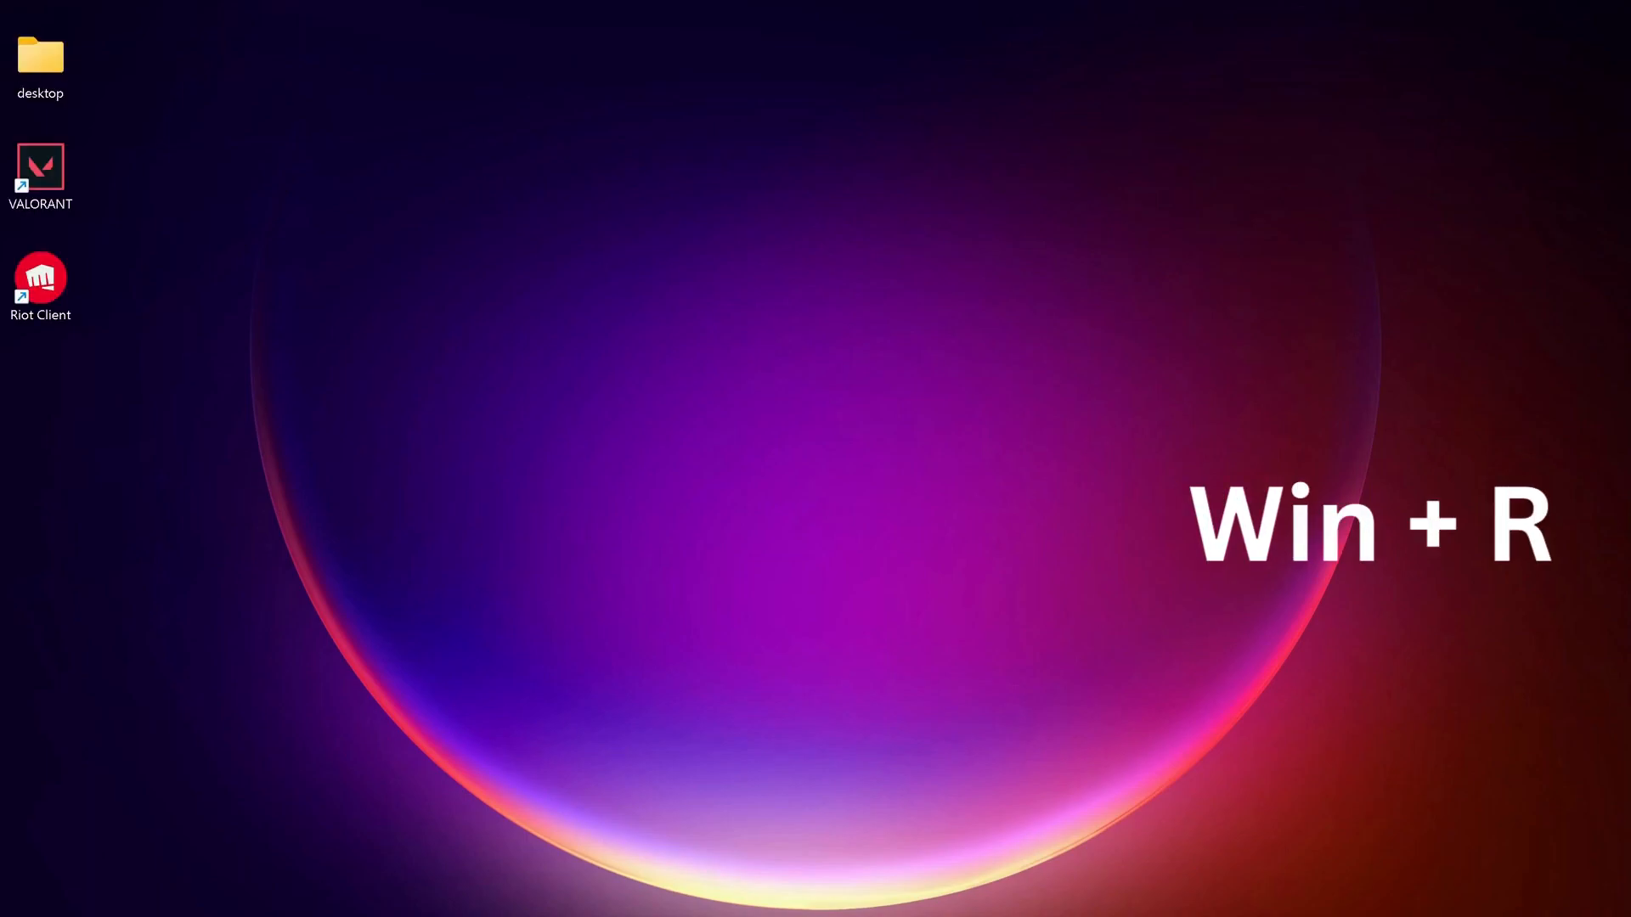
key("super+r")
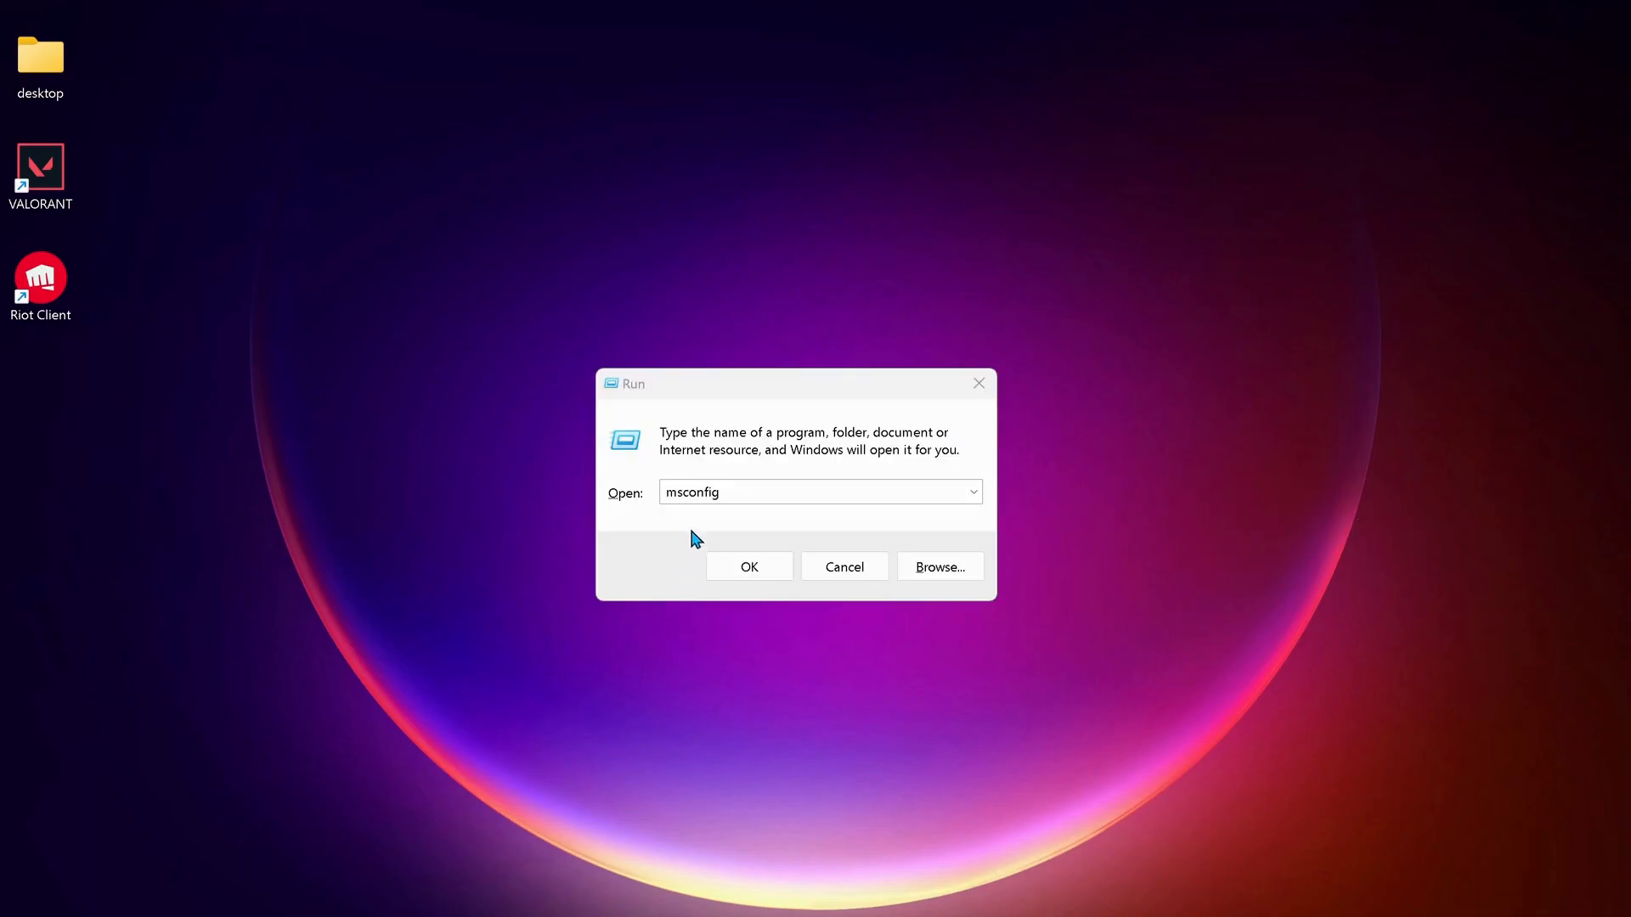
left_click(762, 572)
left_click(636, 279)
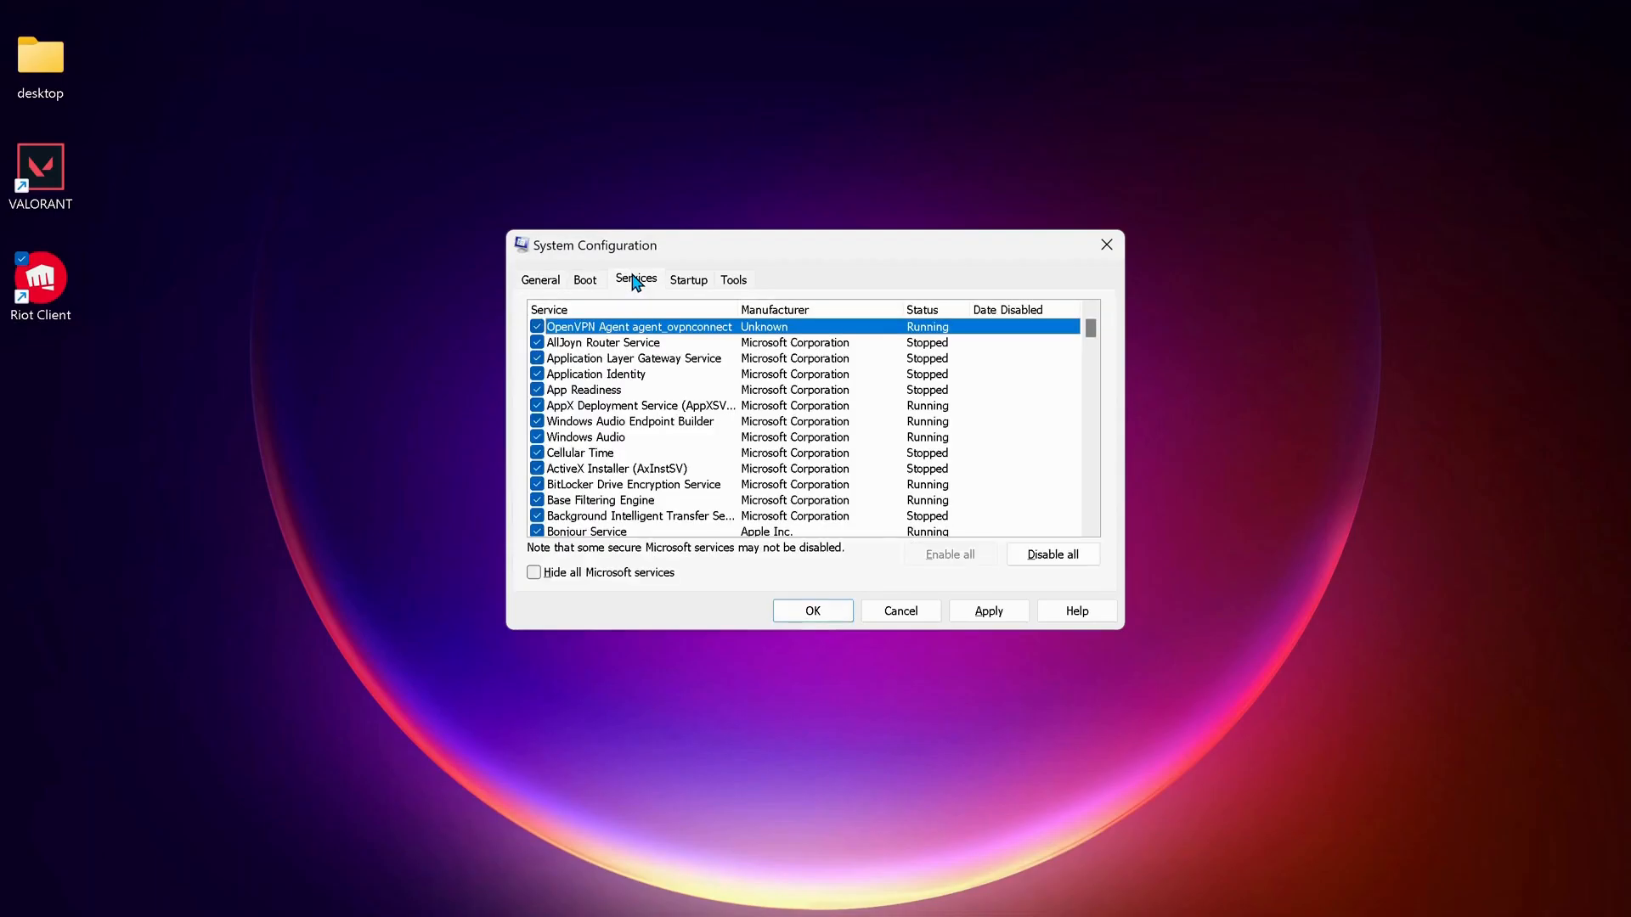
left_click(532, 571)
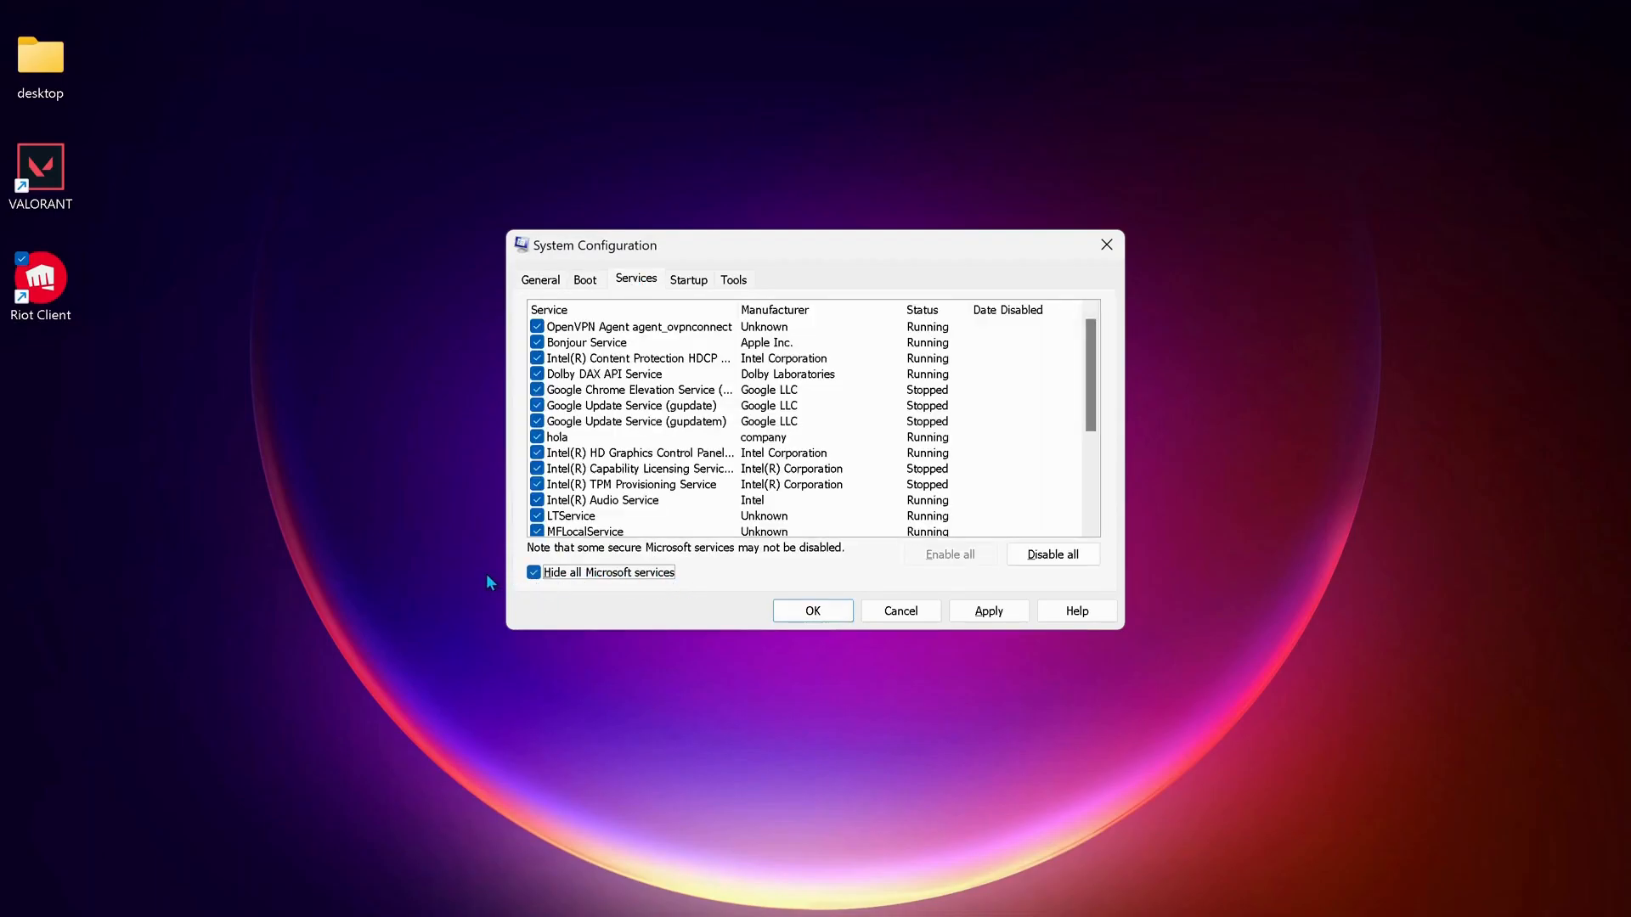
scroll(663, 509, "down", 3)
left_click(601, 453)
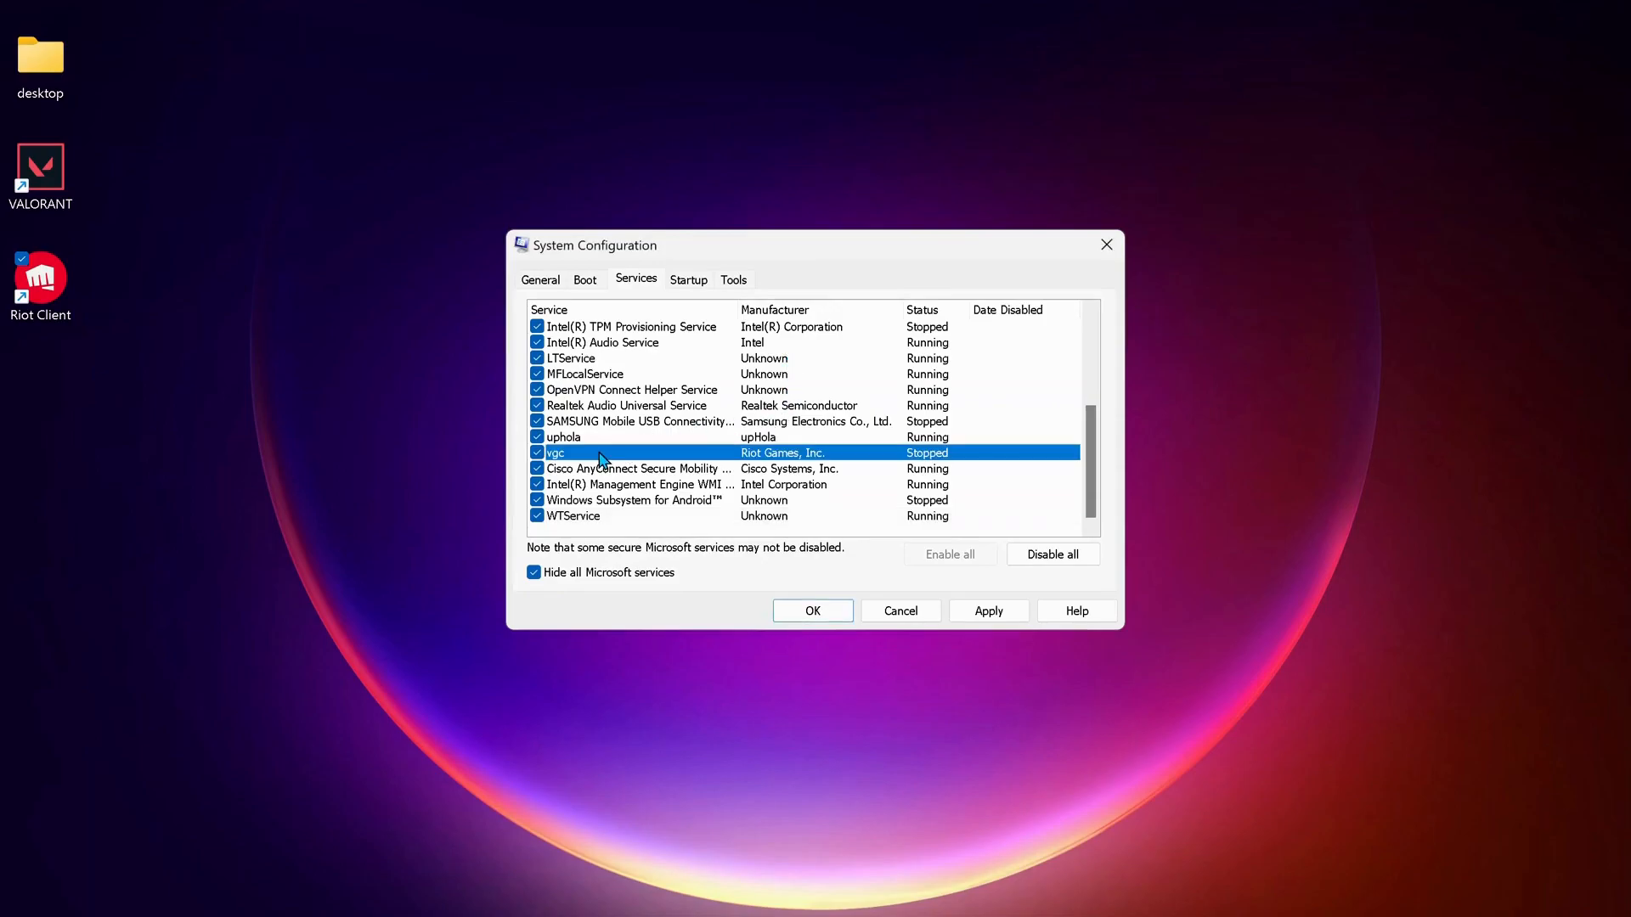
Step: Close System Configuration and launch Command Prompt as administrator via Windows Search for 'cmd'
left_click(811, 614)
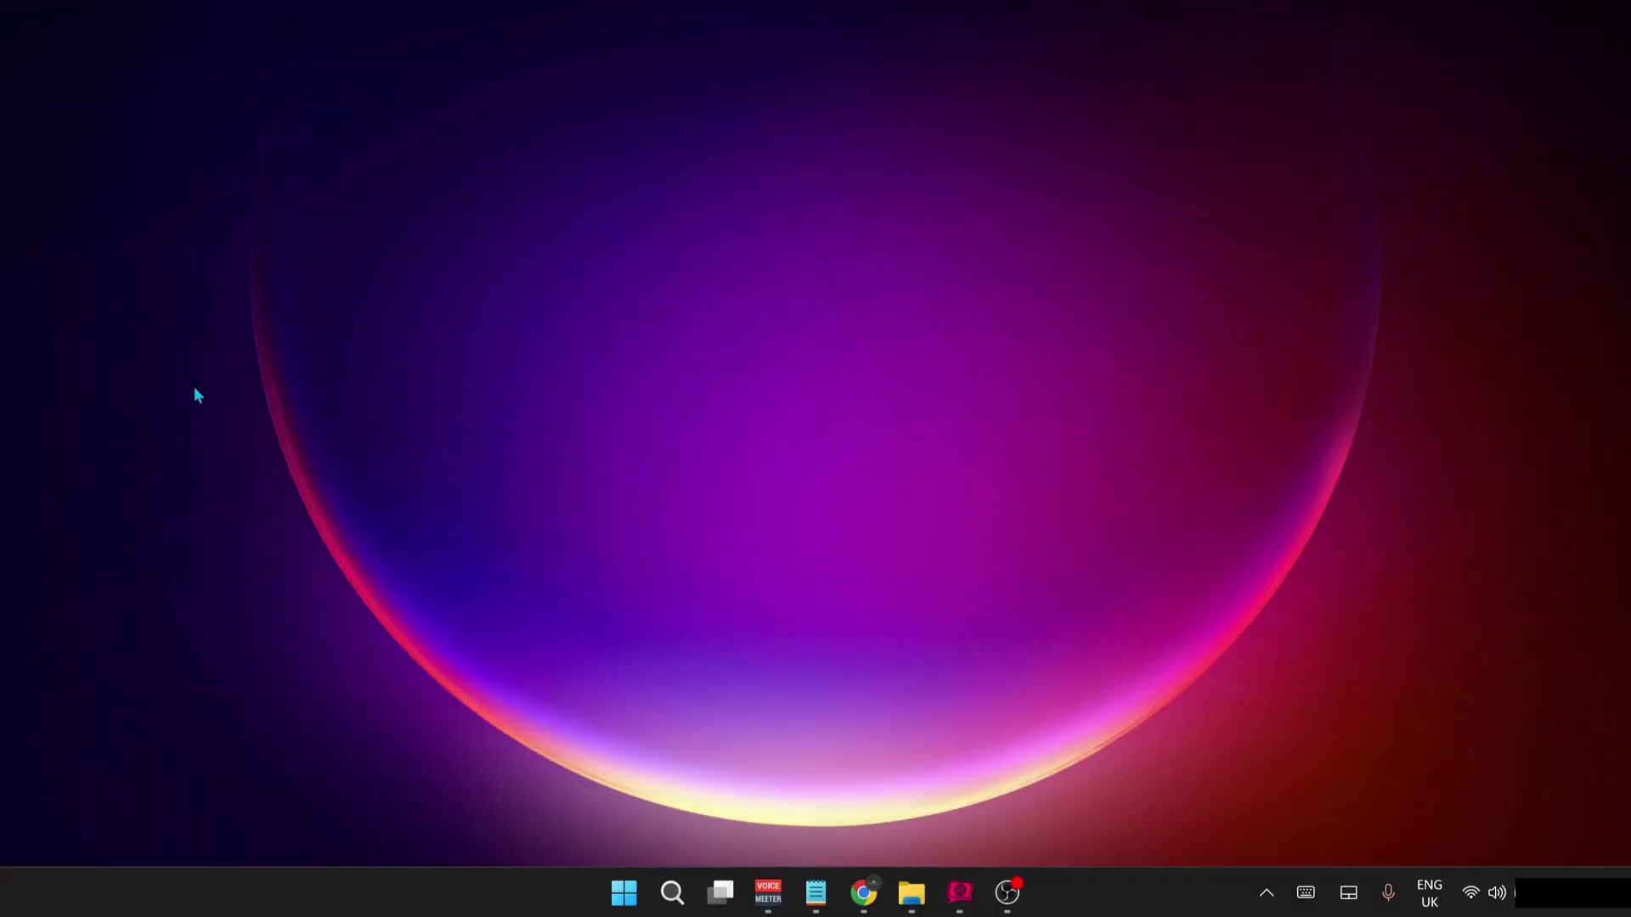
left_click(672, 892)
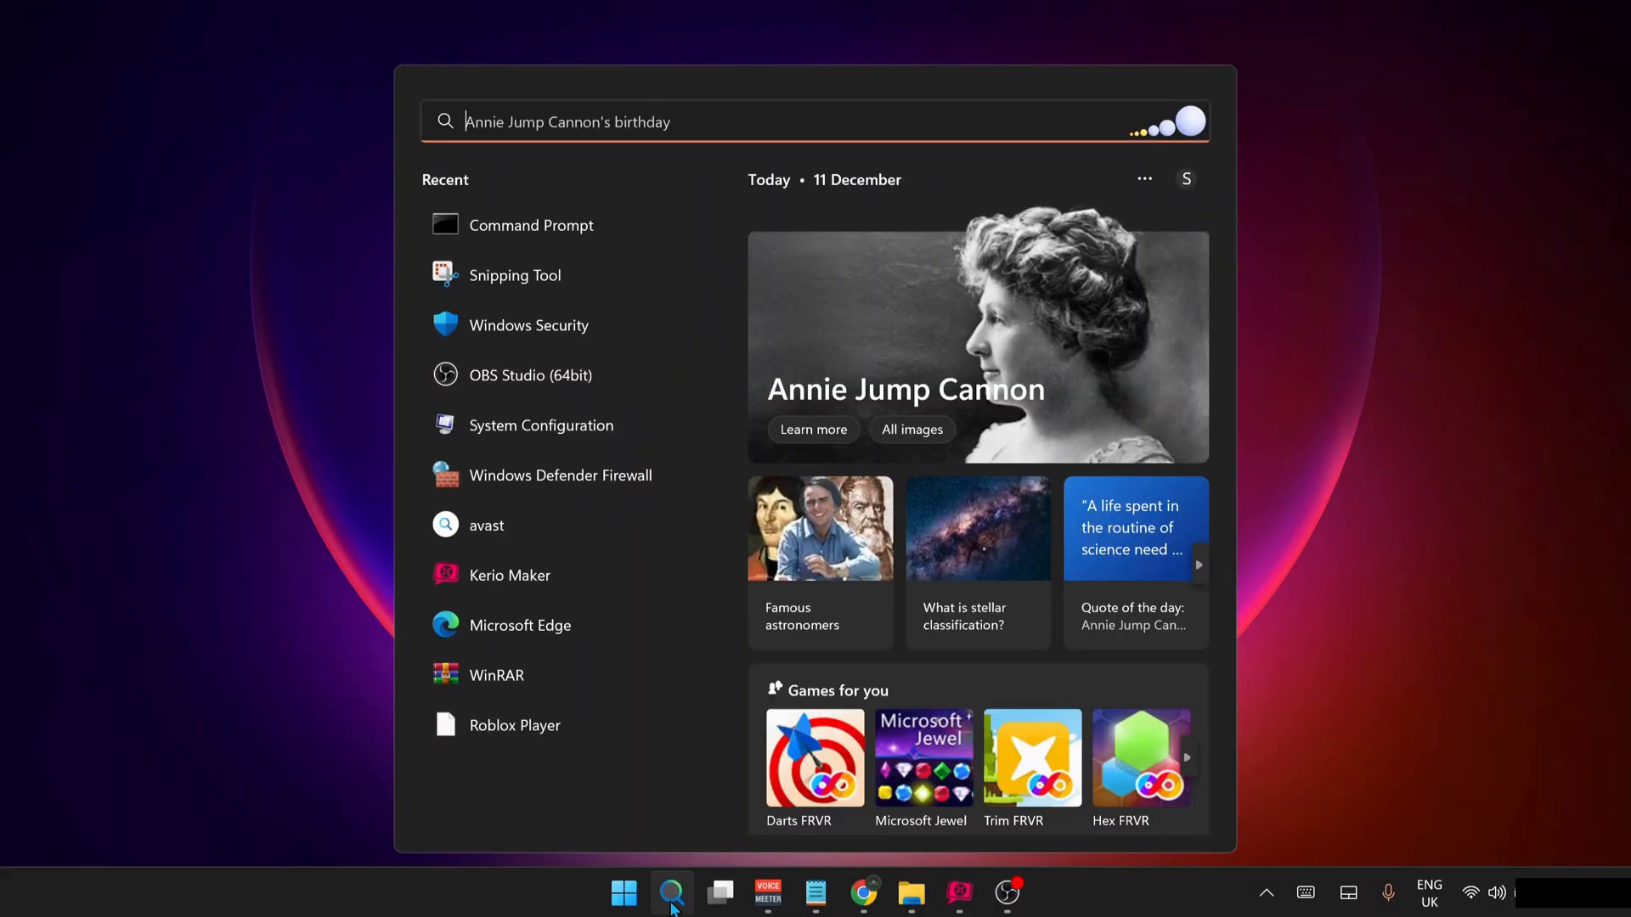
type("cmd")
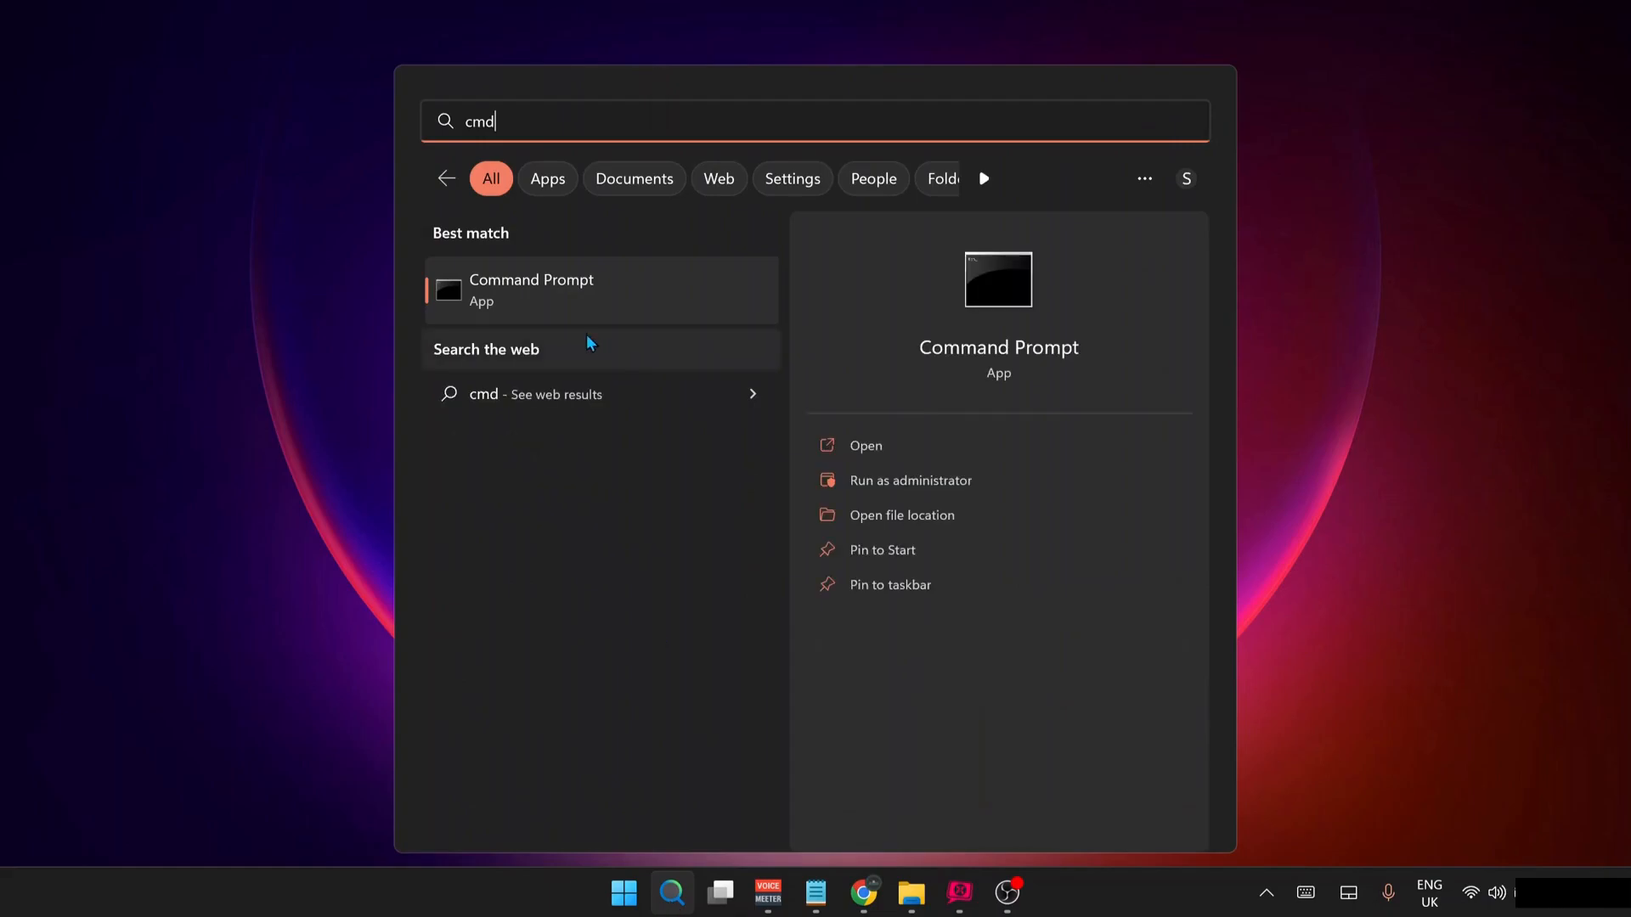
left_click(925, 482)
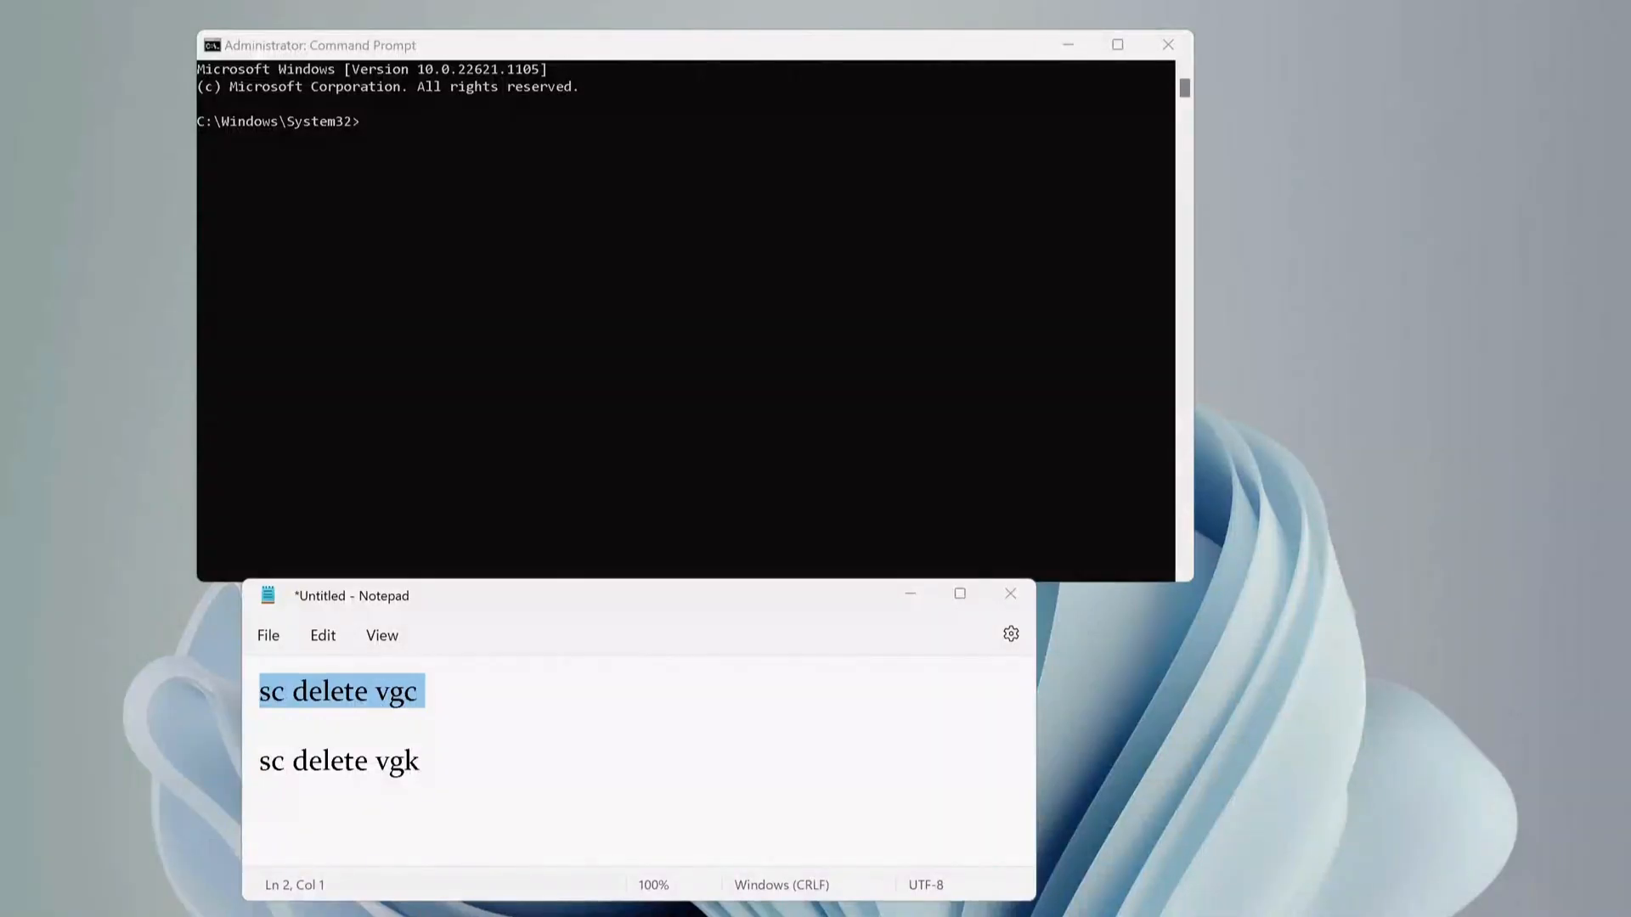
Step: Run 'sc delete vgc' in the admin prompt, getting DeleteService SUCCESS
key("ctrl+v")
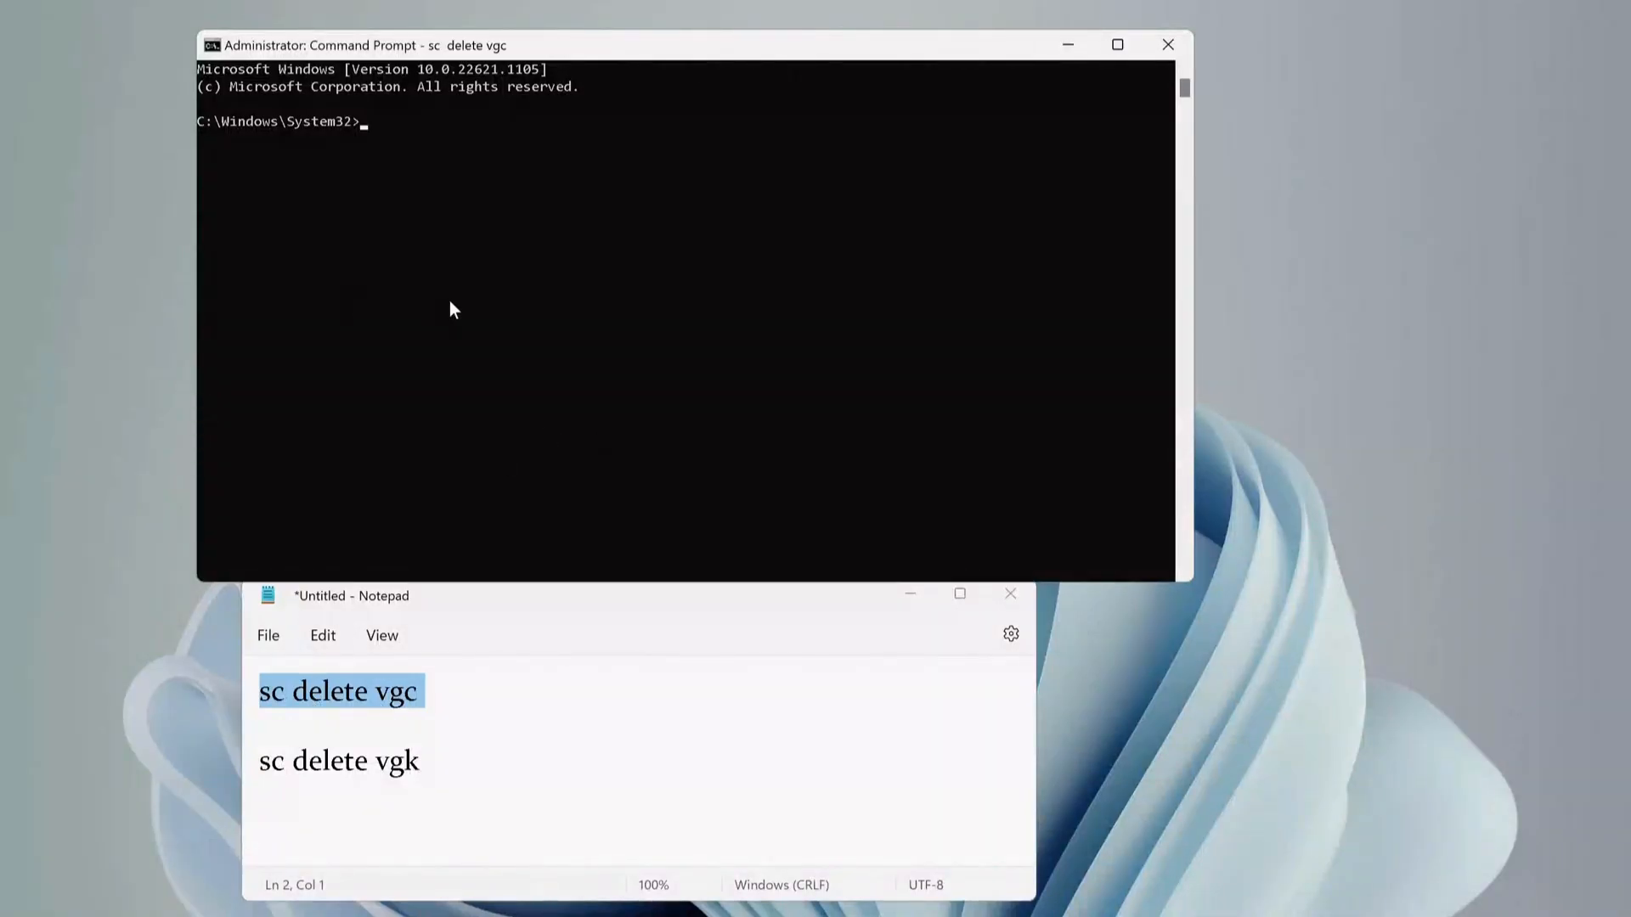
key("Return")
key("Return")
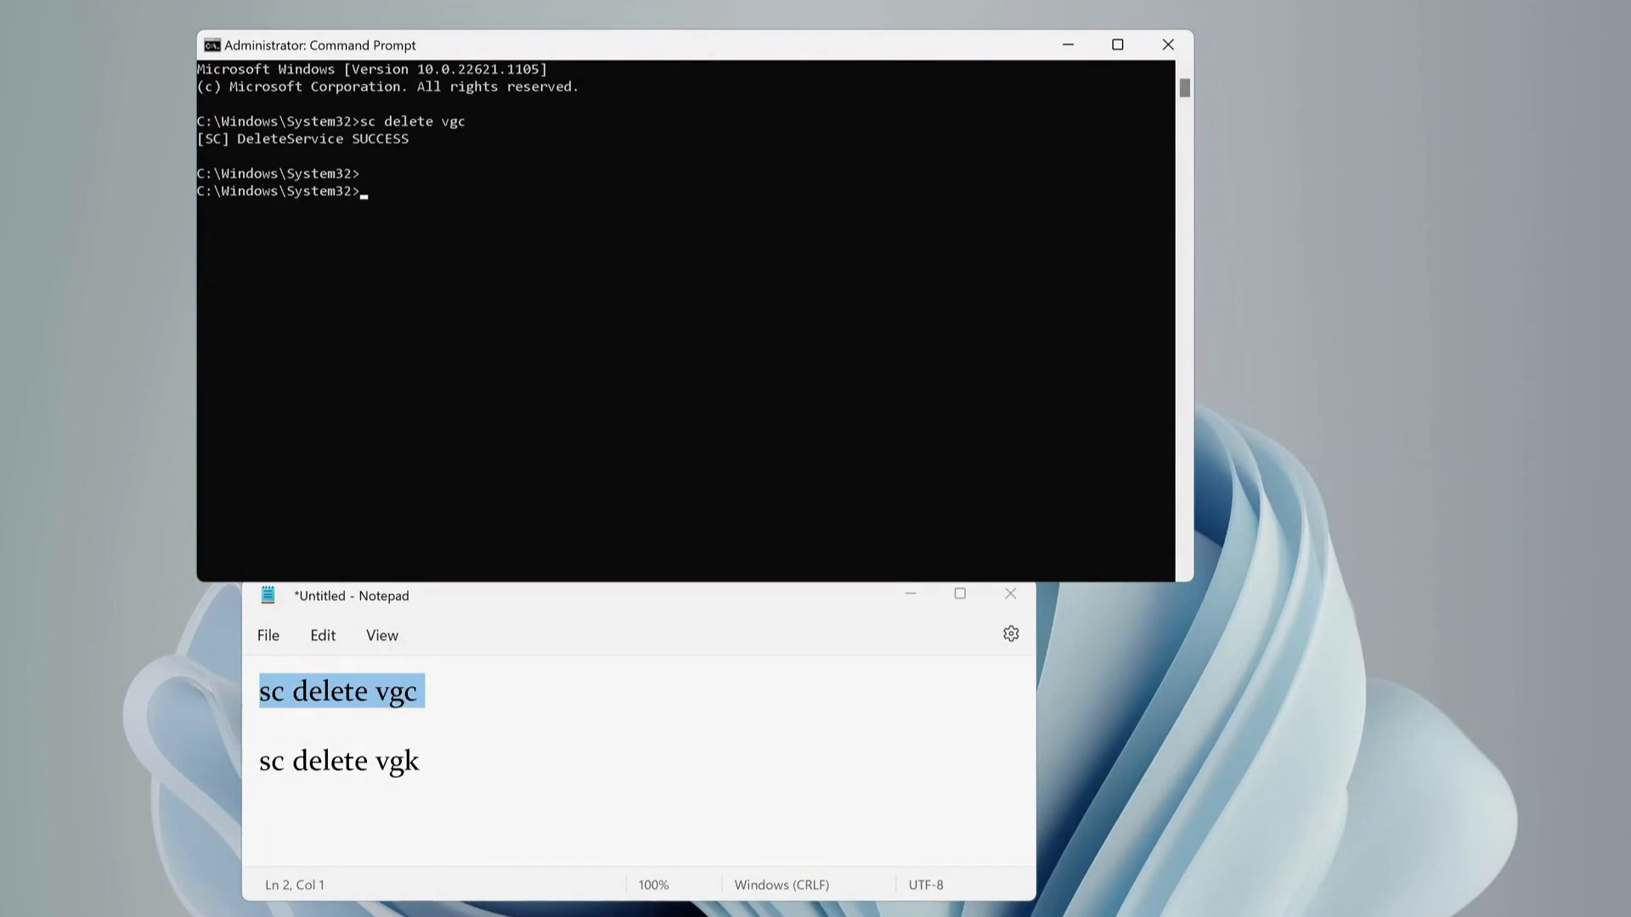
Step: Copy 'sc delete vgk' from Notepad and run it, getting DeleteService SUCCESS
left_click(399, 770)
triple_click(399, 772)
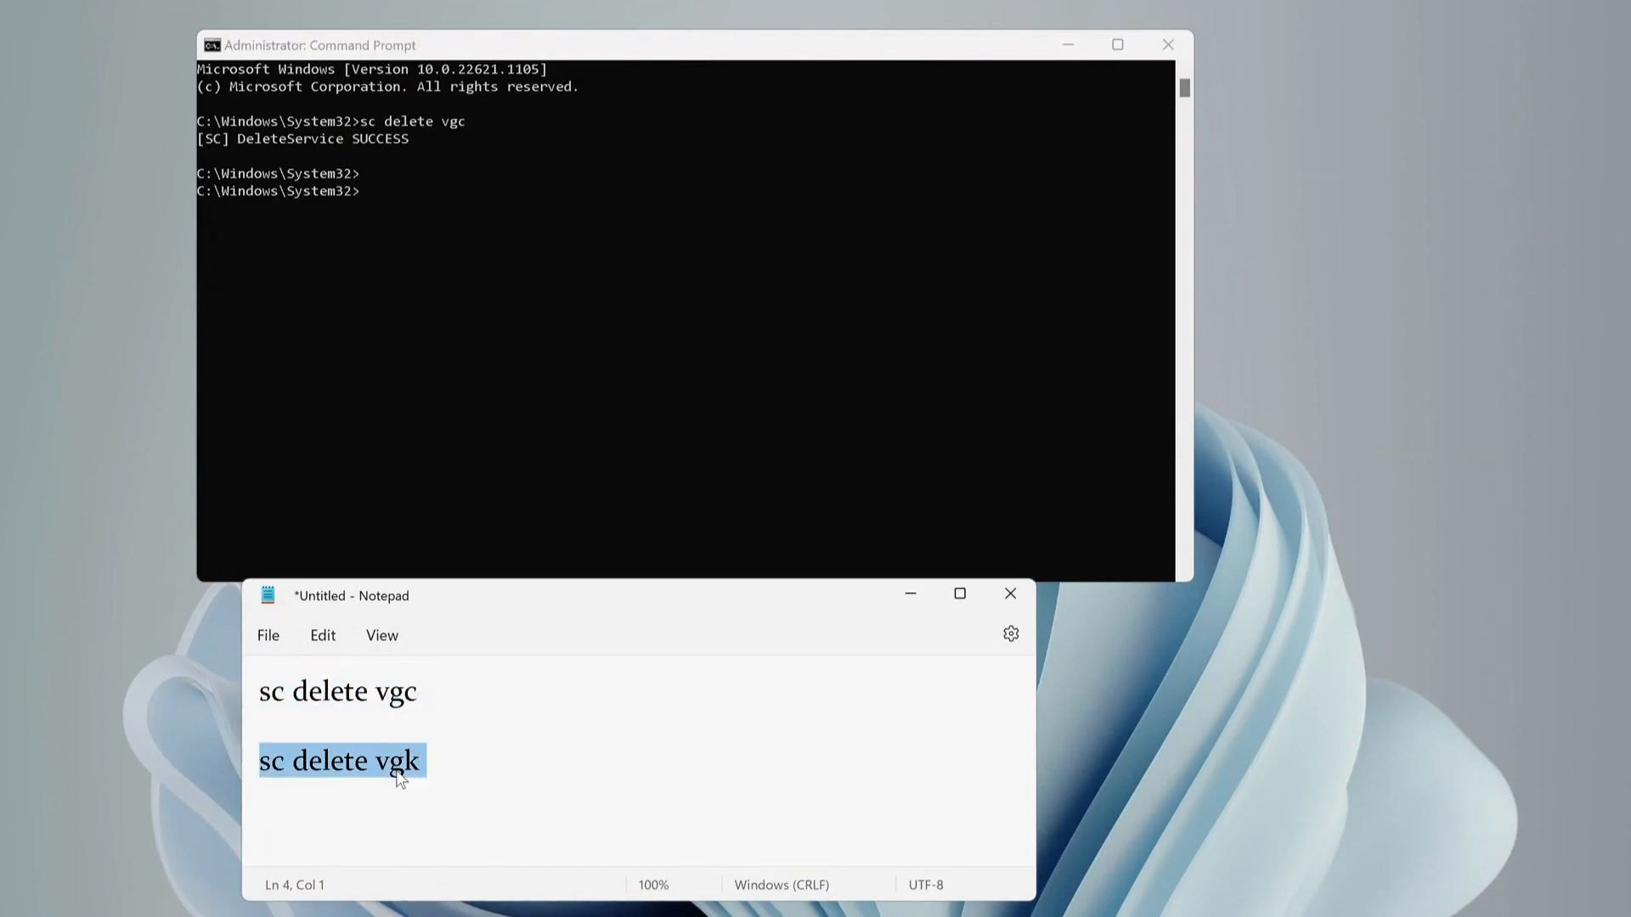
key("ctrl+c")
left_click(586, 309)
key("ctrl+v")
key("Return")
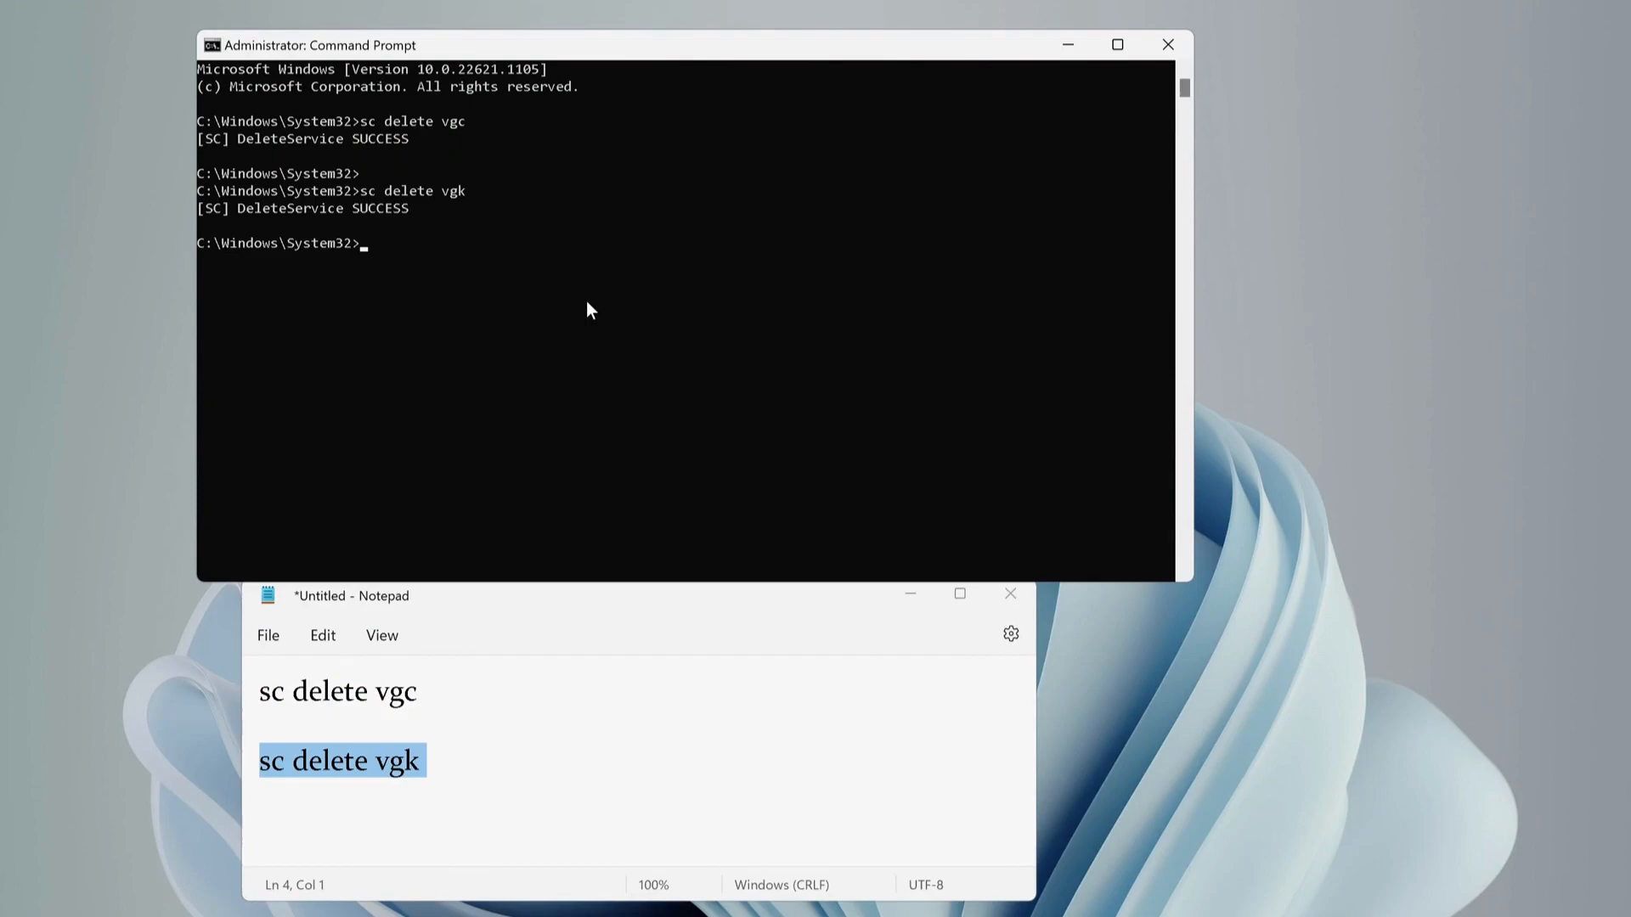
key("Return")
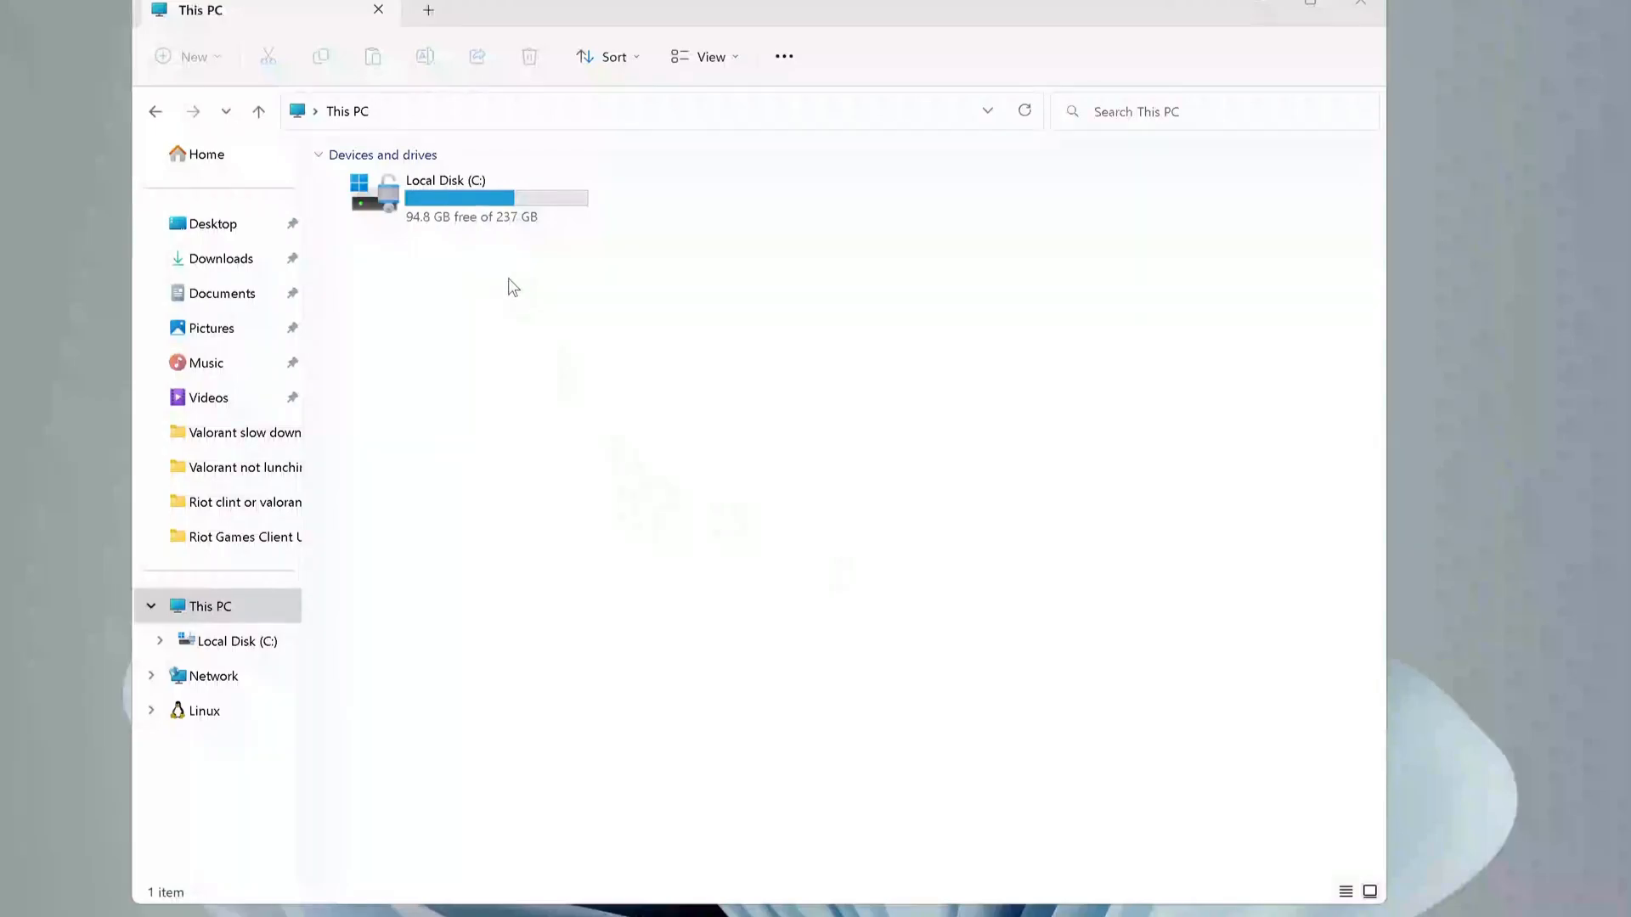
Step: Navigate to C:\Program Files and delete the Riot Vanguard folder from its context menu
double_click(446, 198)
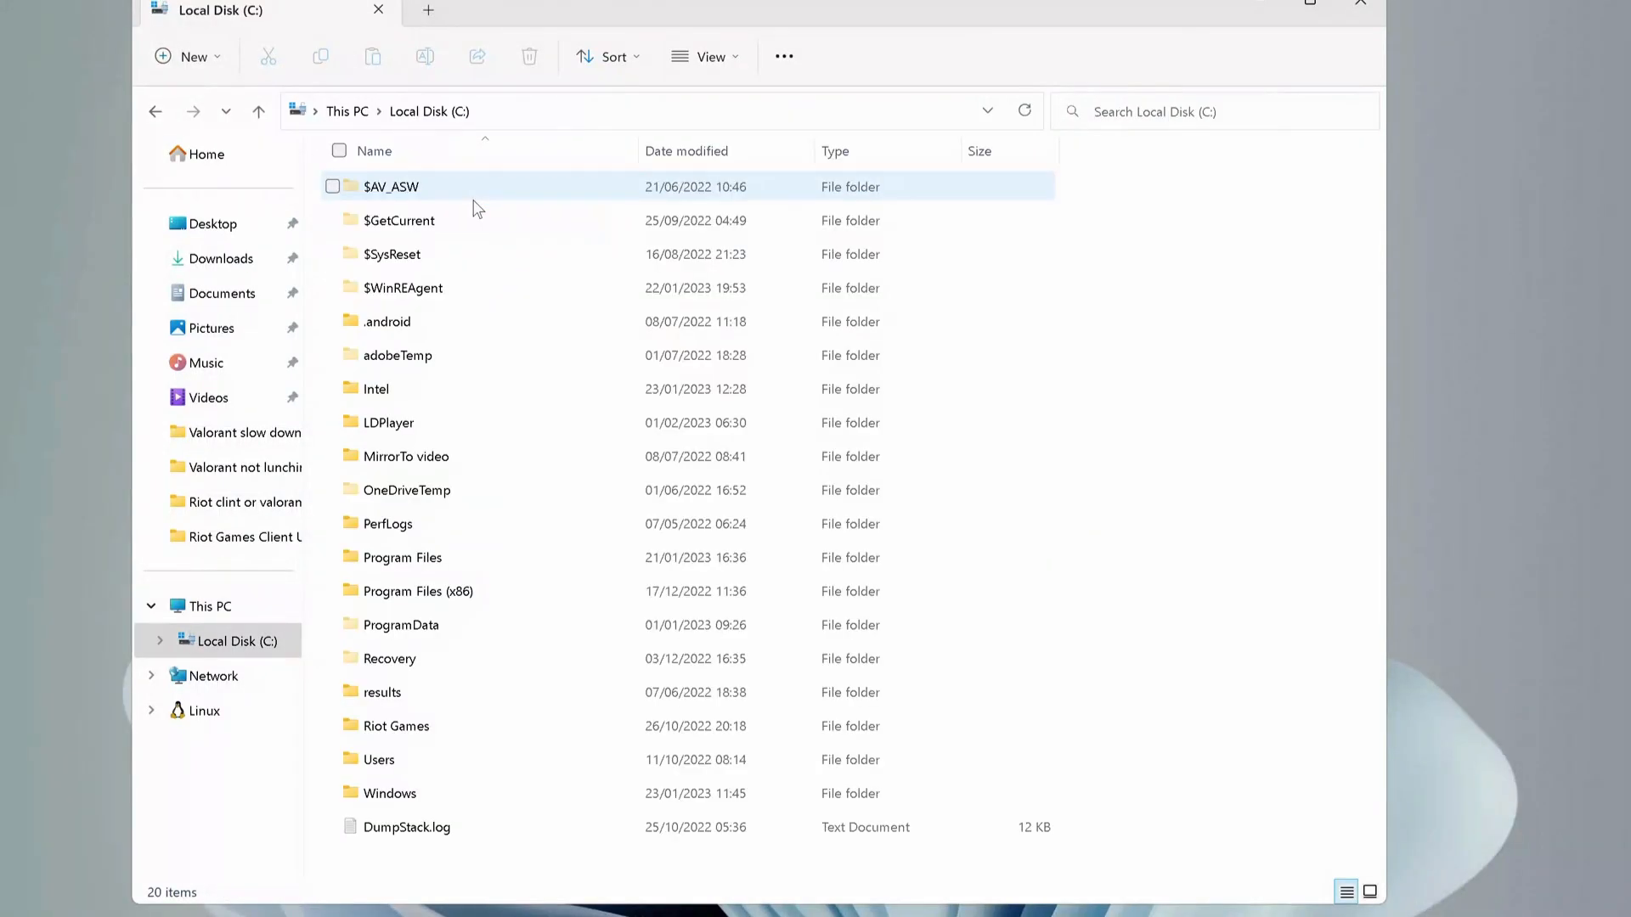
left_click(421, 557)
double_click(433, 569)
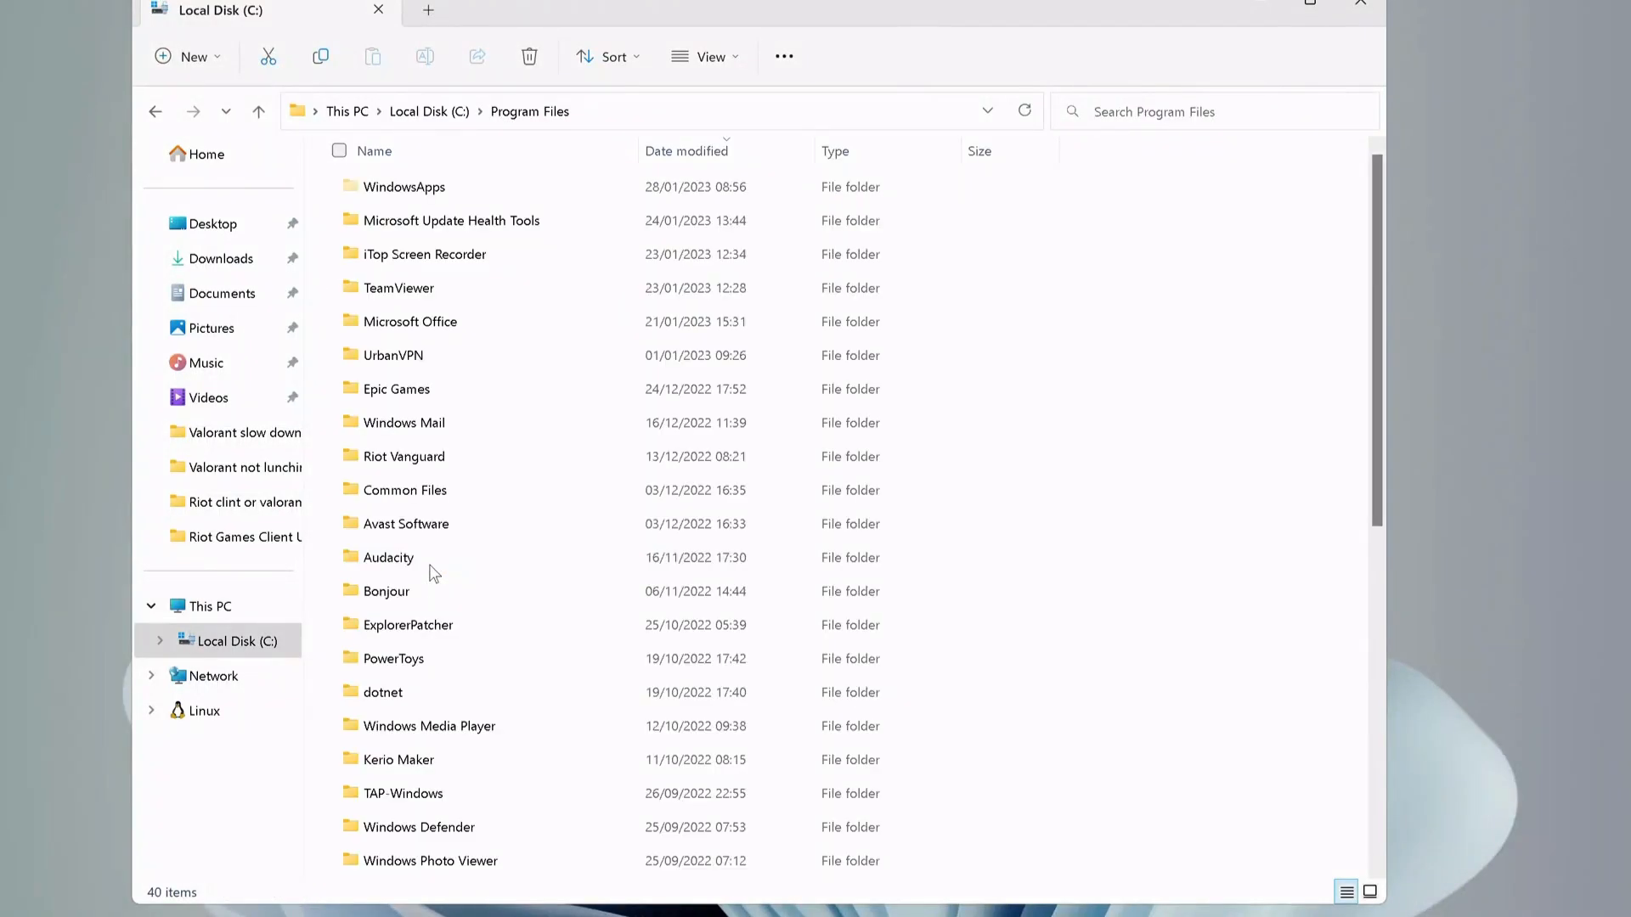
left_click(406, 466)
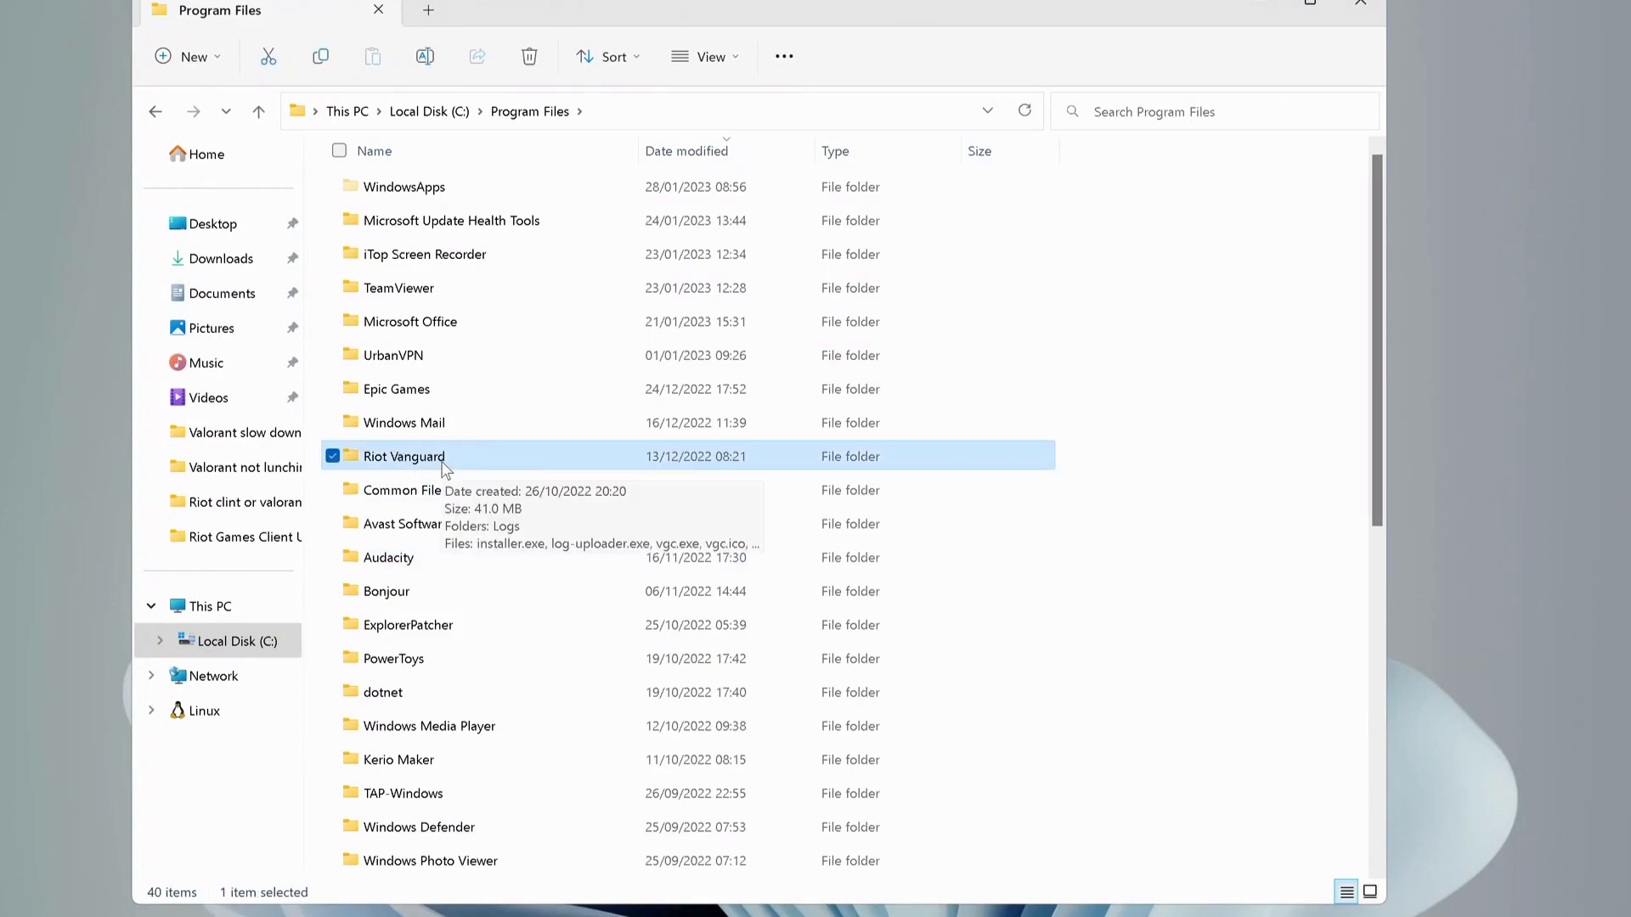
right_click(445, 470)
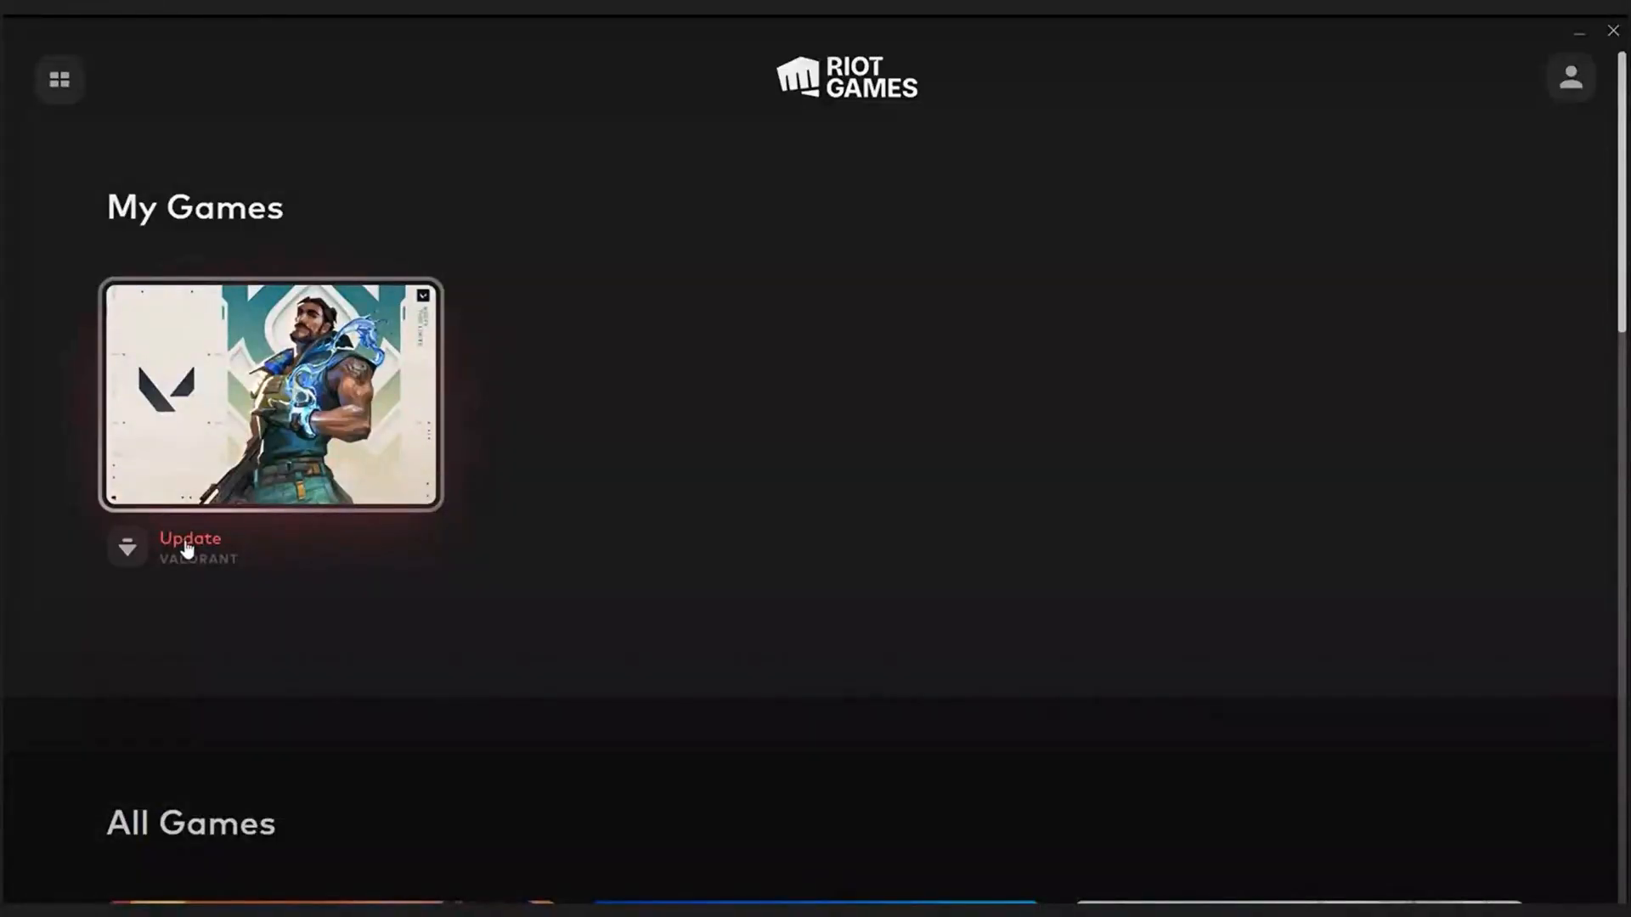
Step: Start the VALORANT update from My Games so Riot Vanguard downloads and reinstalls
left_click(187, 548)
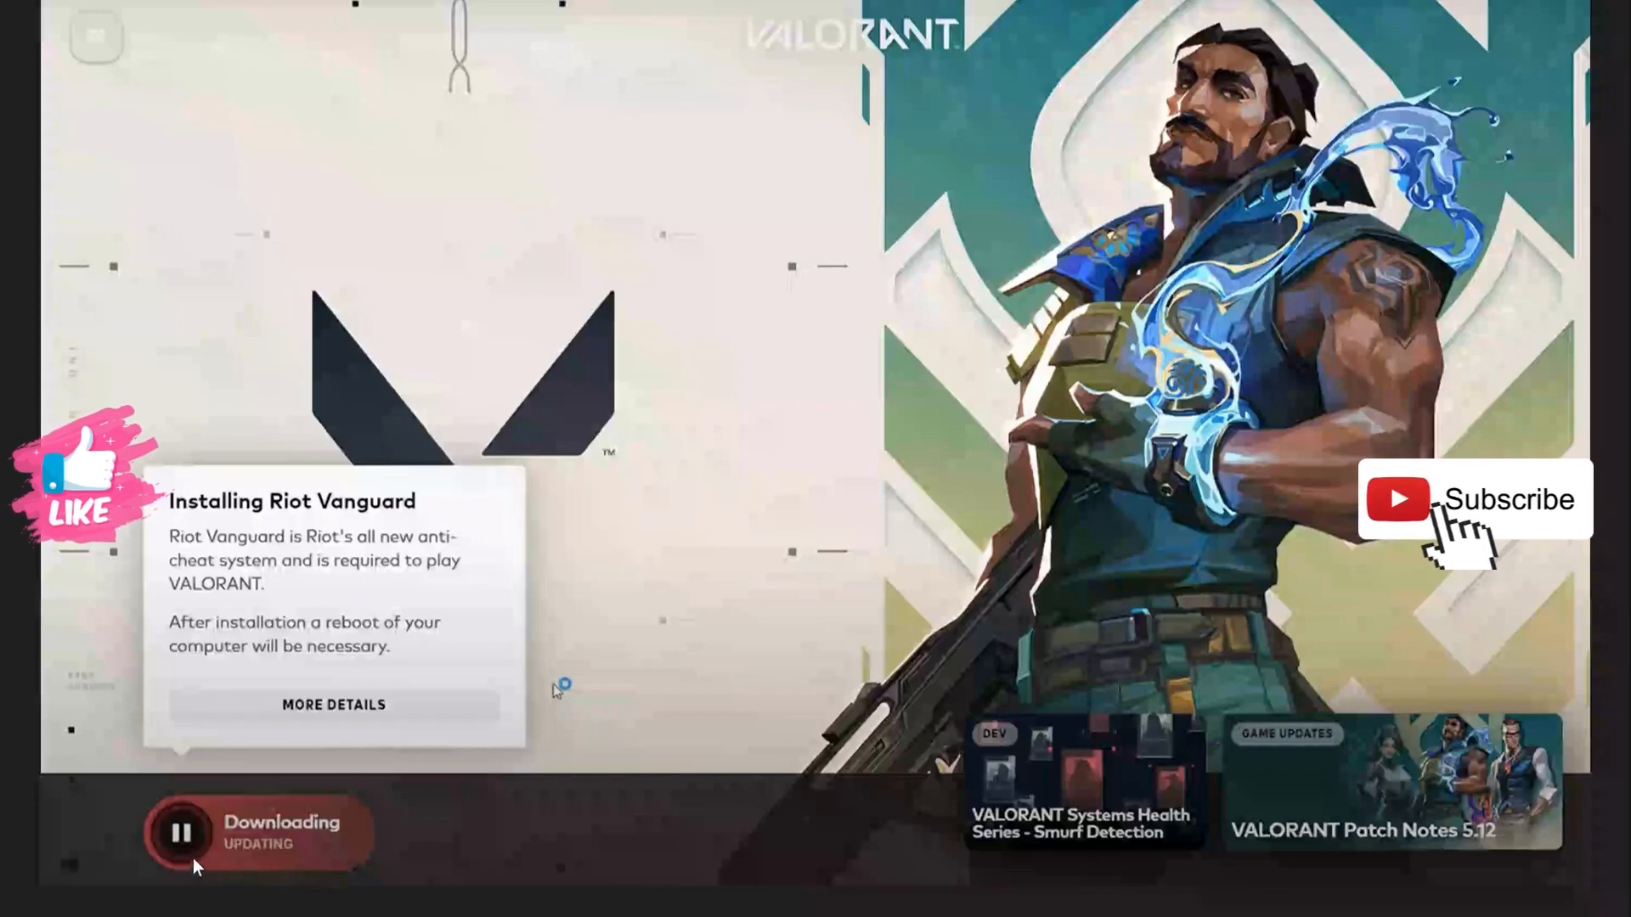